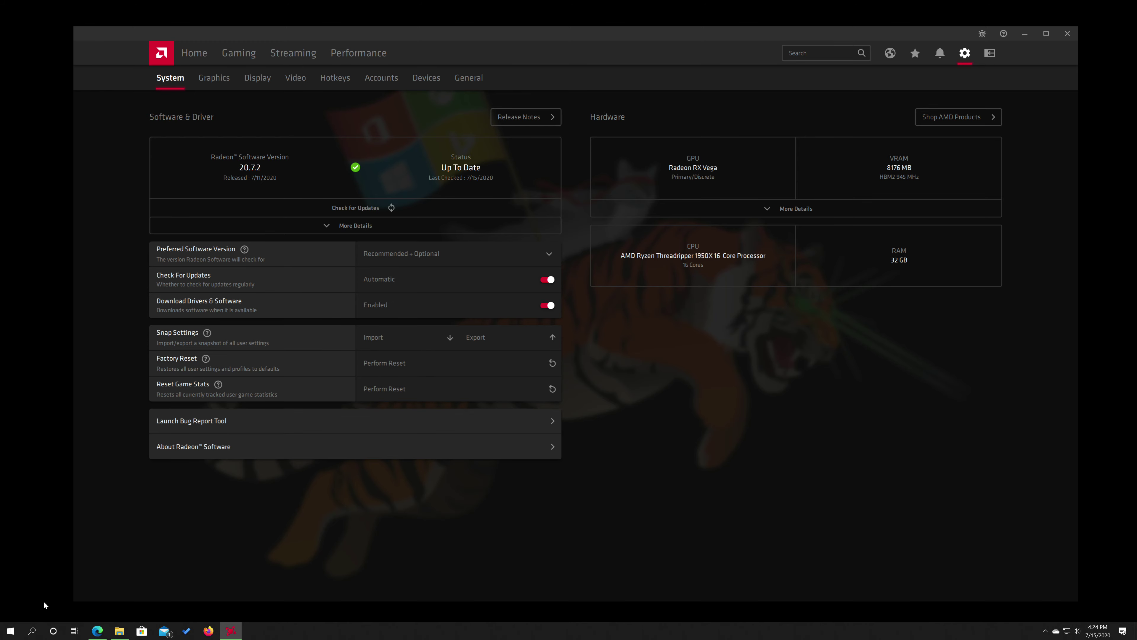
Step: Search the Start menu for 'amd' and pick the AMD result
key("super")
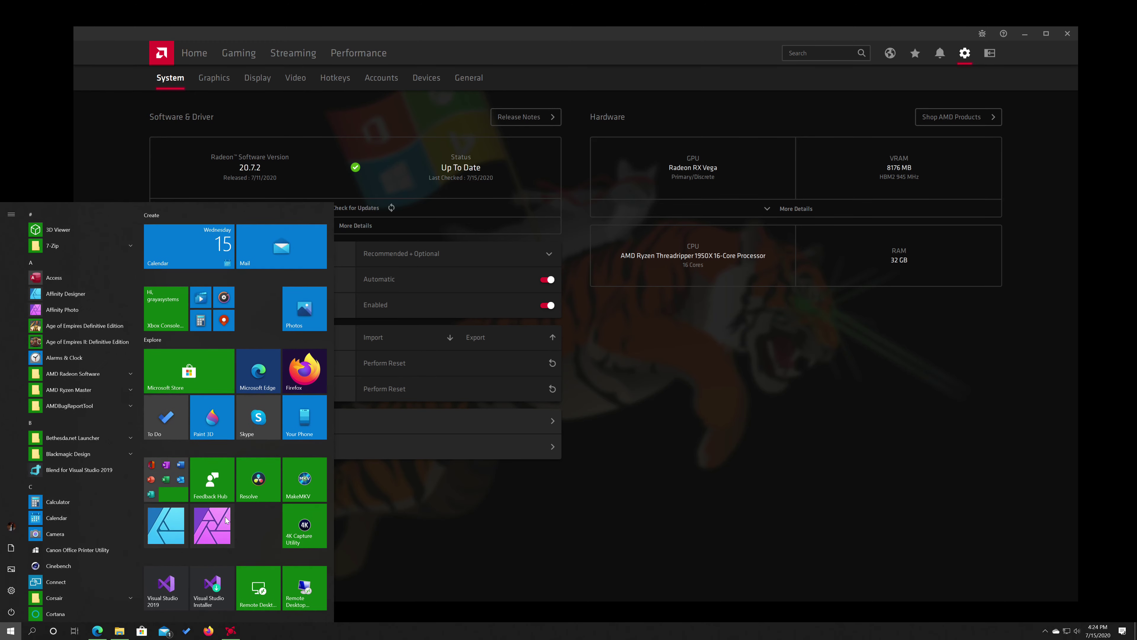
type("amd")
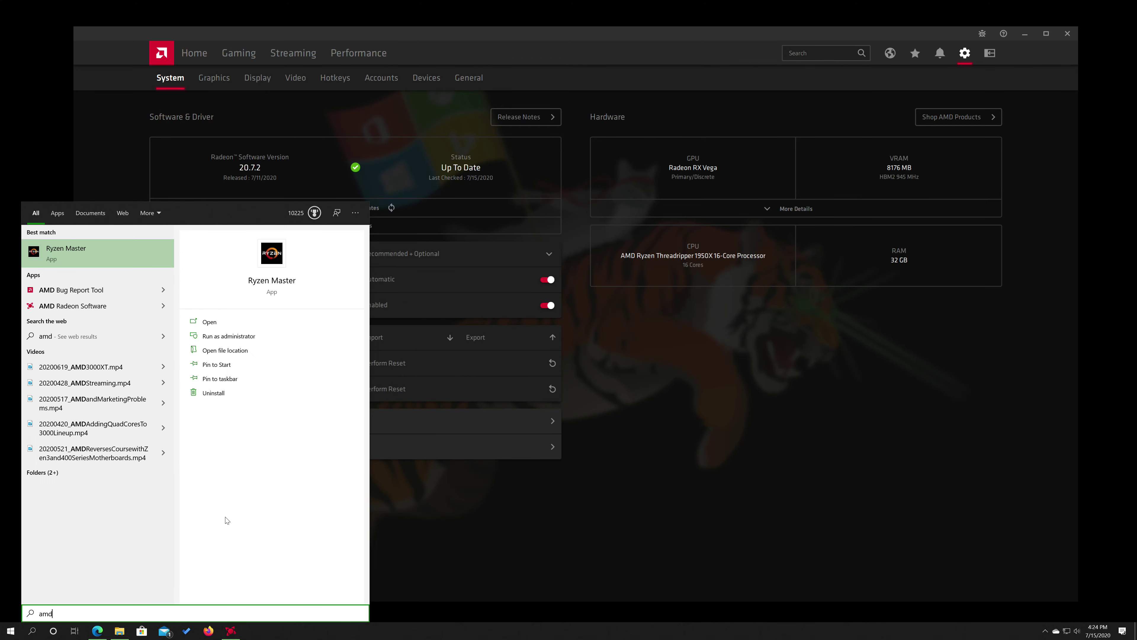
key("Down")
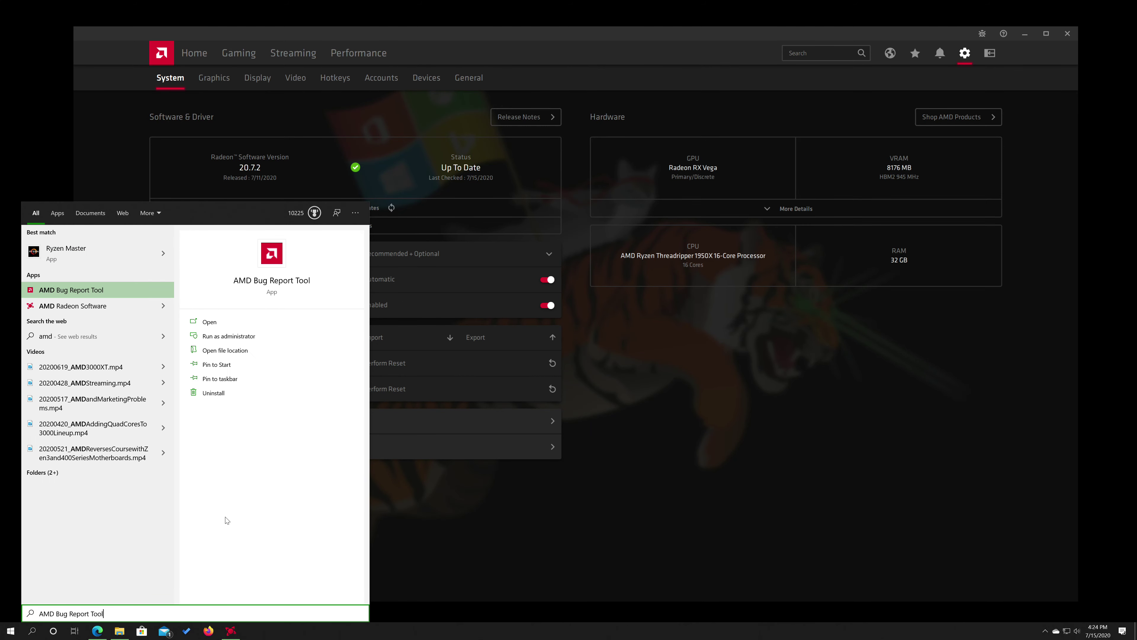
key("Return")
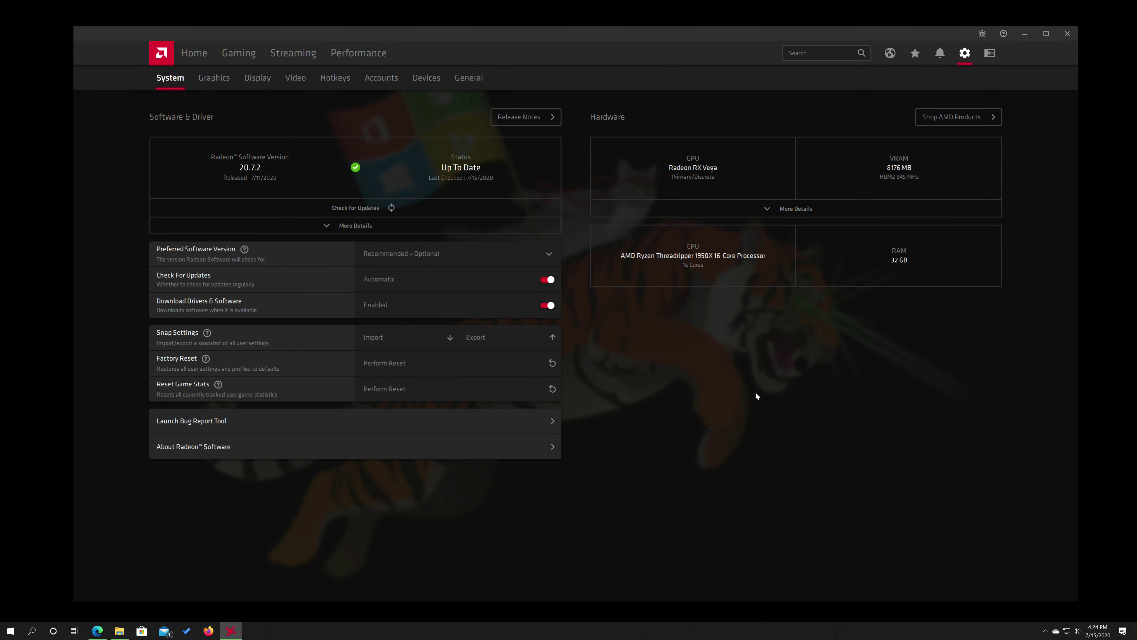
Step: Look through the Home, Gaming, Streaming and Performance pages, then launch the Bug Report Tool
left_click(193, 58)
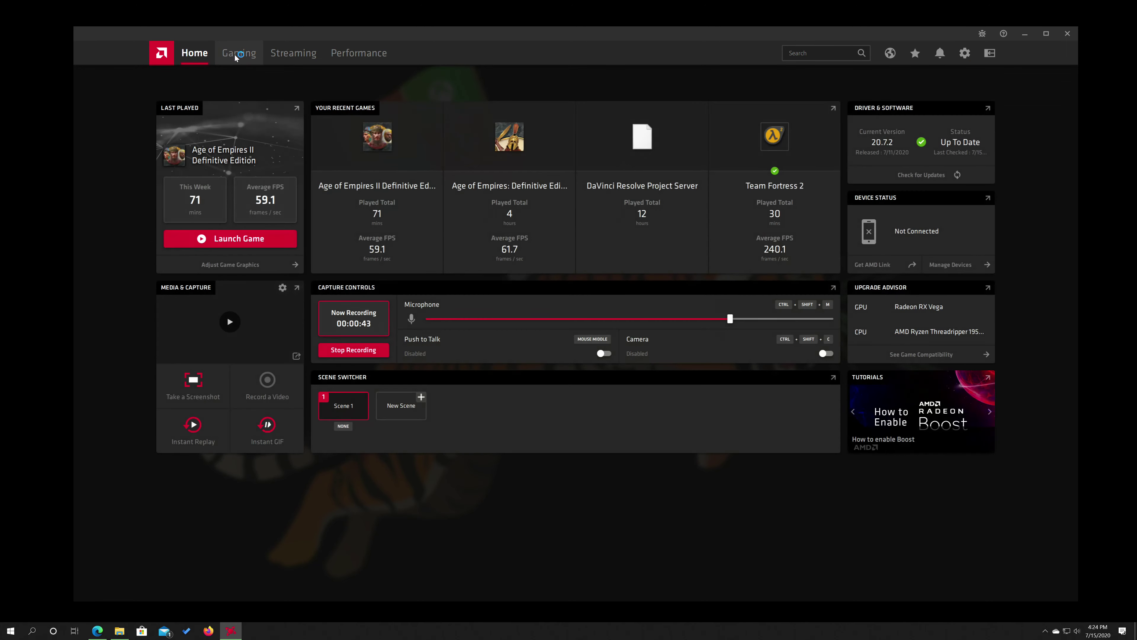
left_click(237, 54)
left_click(275, 54)
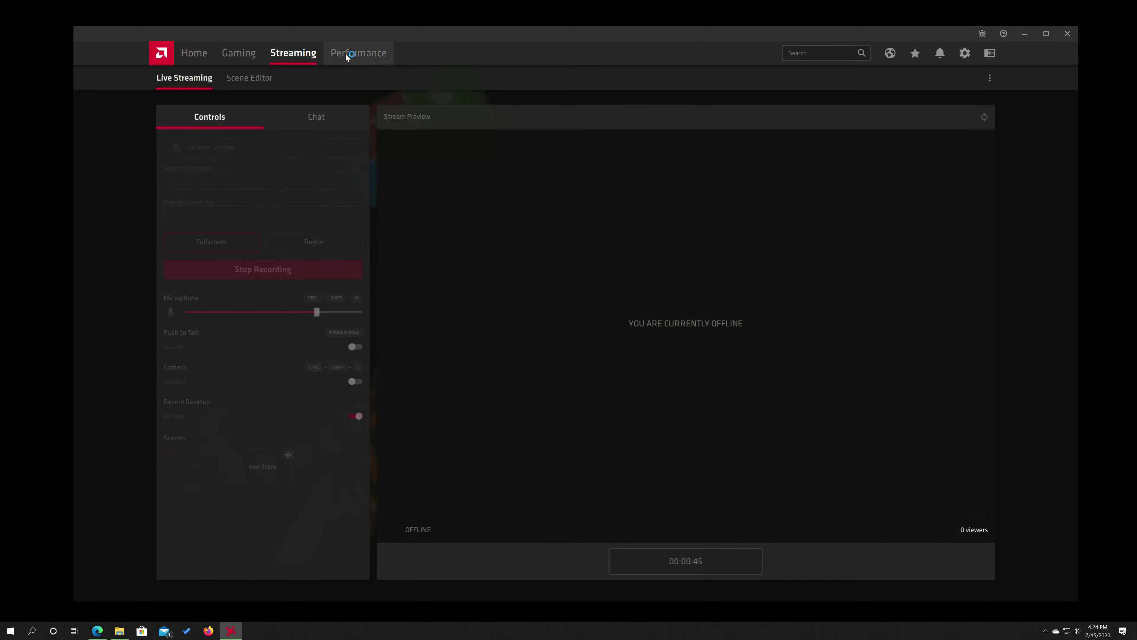
left_click(361, 54)
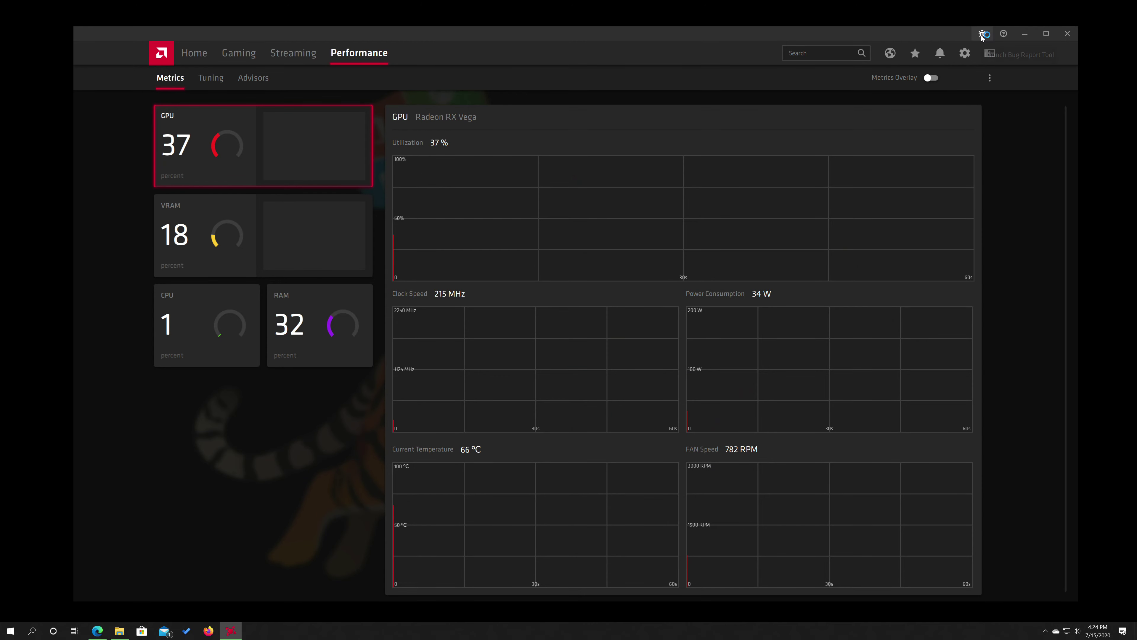
left_click(965, 53)
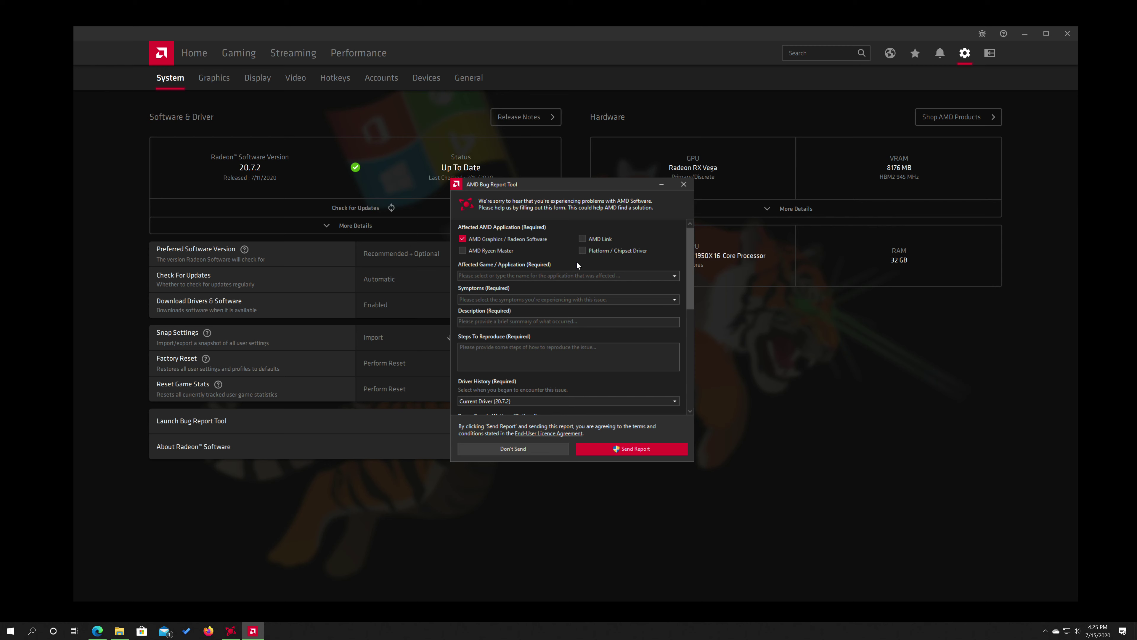
Step: Set affected game to Age of Empires II Definitive Edition and symptom to Poor Performance or Stuttering
left_click(544, 275)
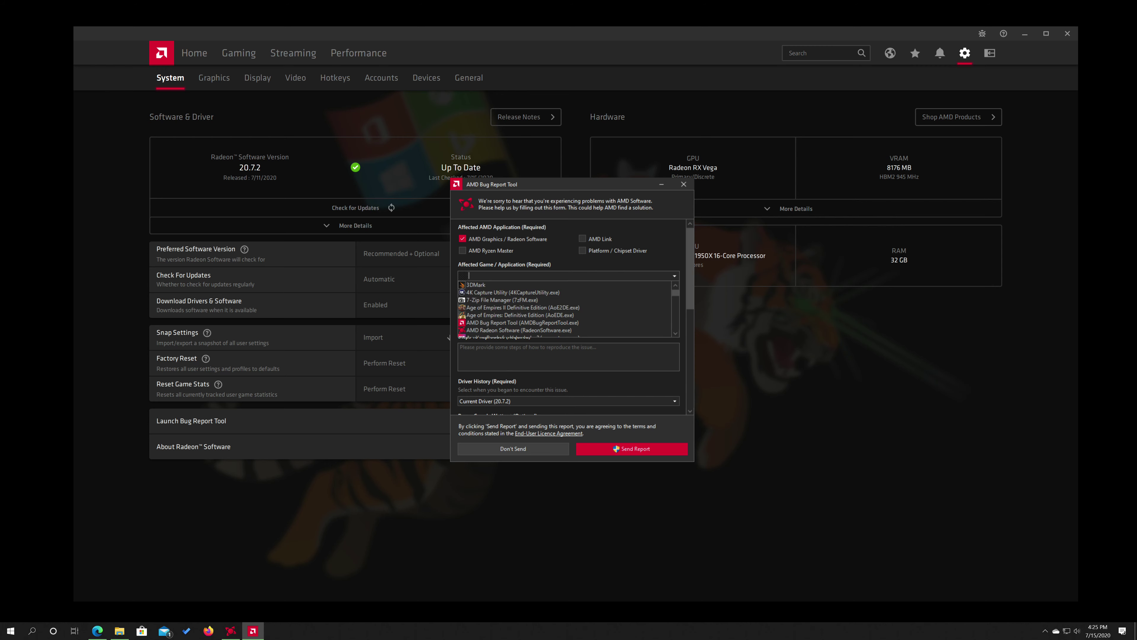
left_click(500, 309)
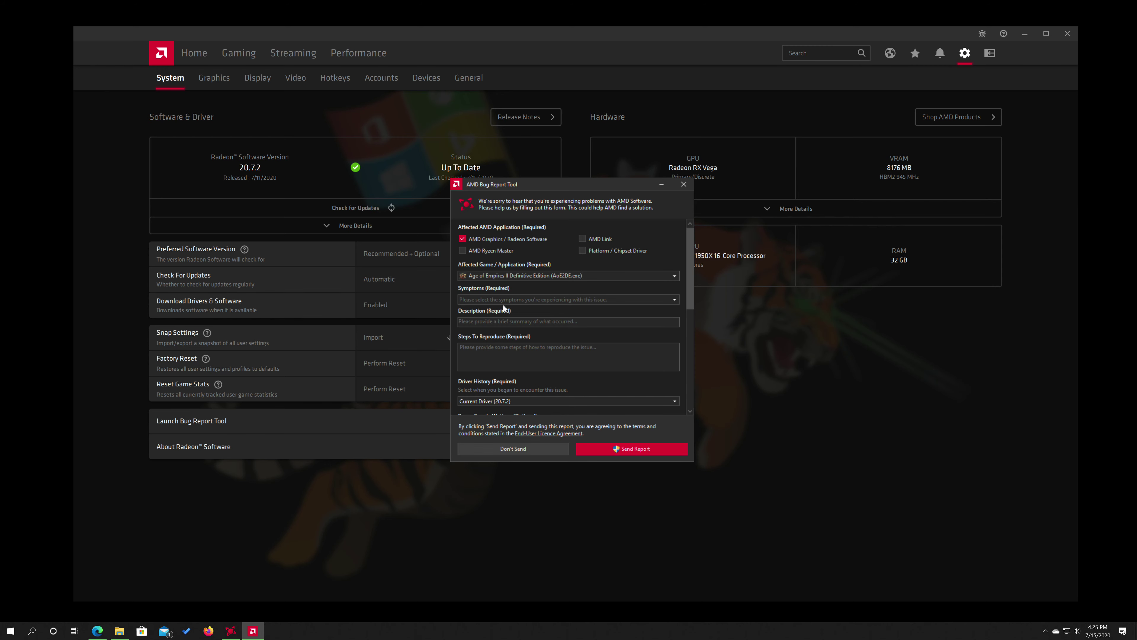
left_click(506, 298)
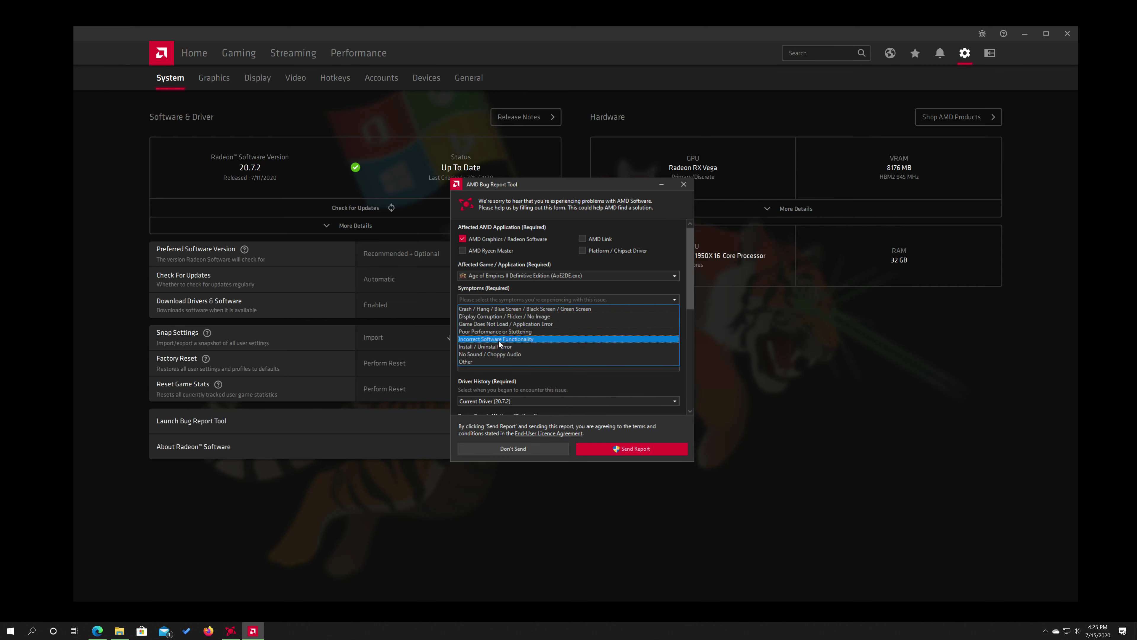
left_click(507, 331)
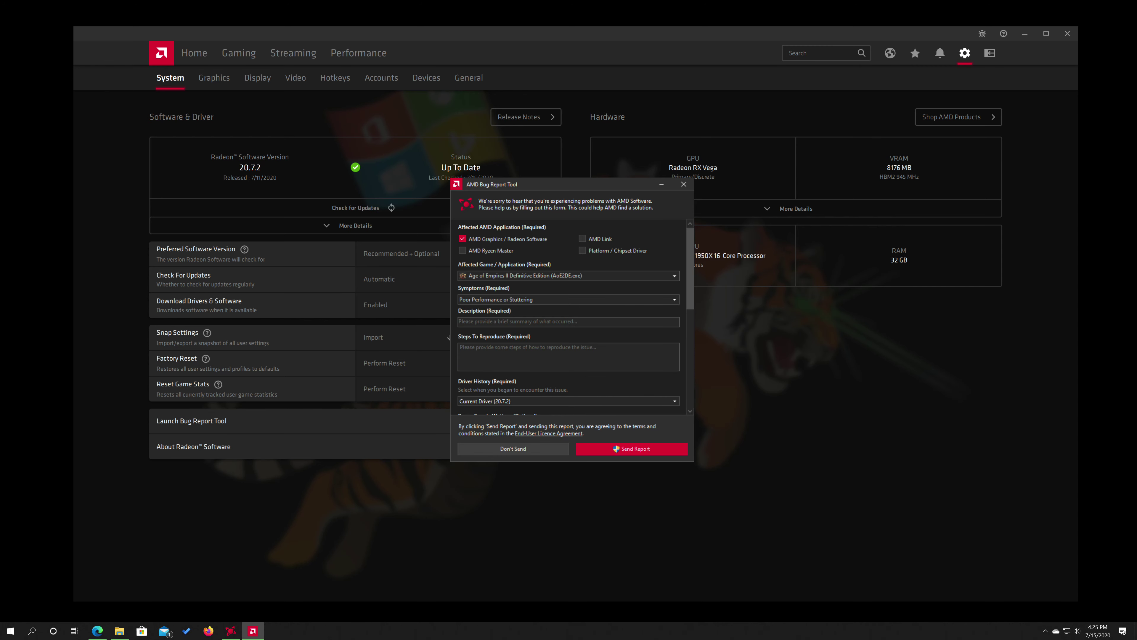
left_click(675, 300)
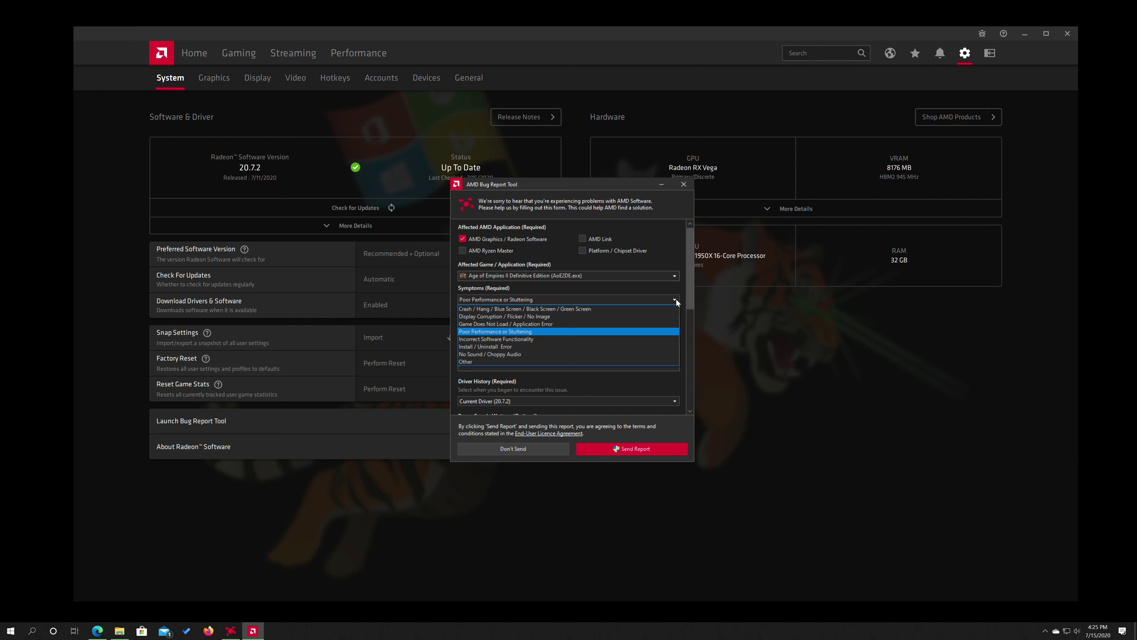
Step: Enter 'error' as the description and '123' as the steps to reproduce
left_click(523, 332)
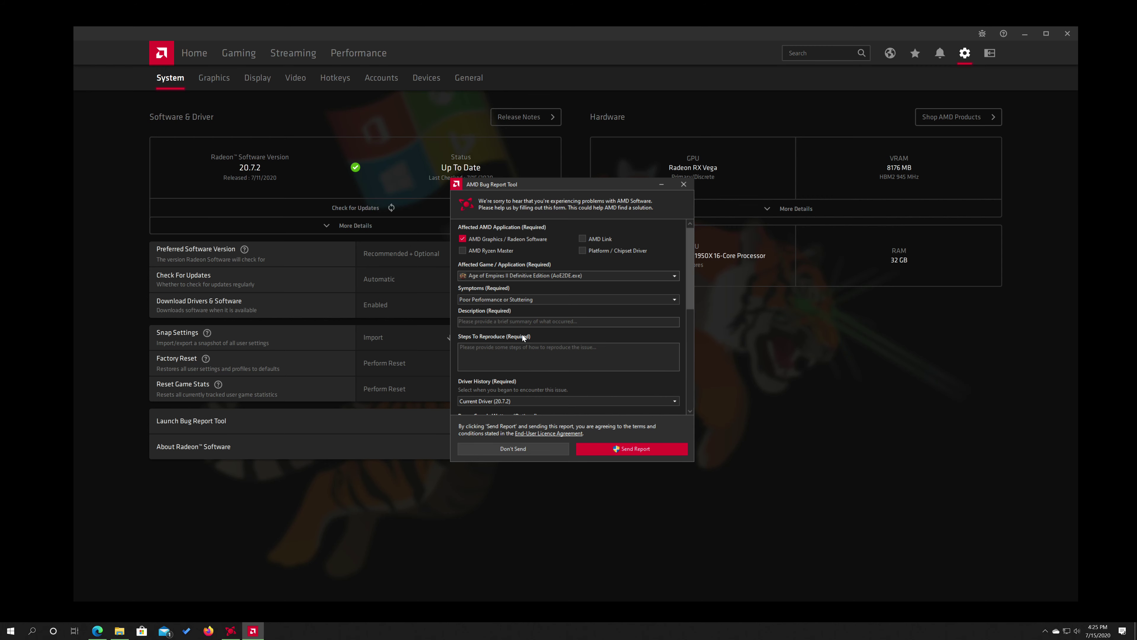
left_click(524, 322)
left_click(534, 344)
type("qwe")
key("BackSpace")
key("BackSpace")
key("BackSpace")
type("123")
scroll(543, 341, "down", 2)
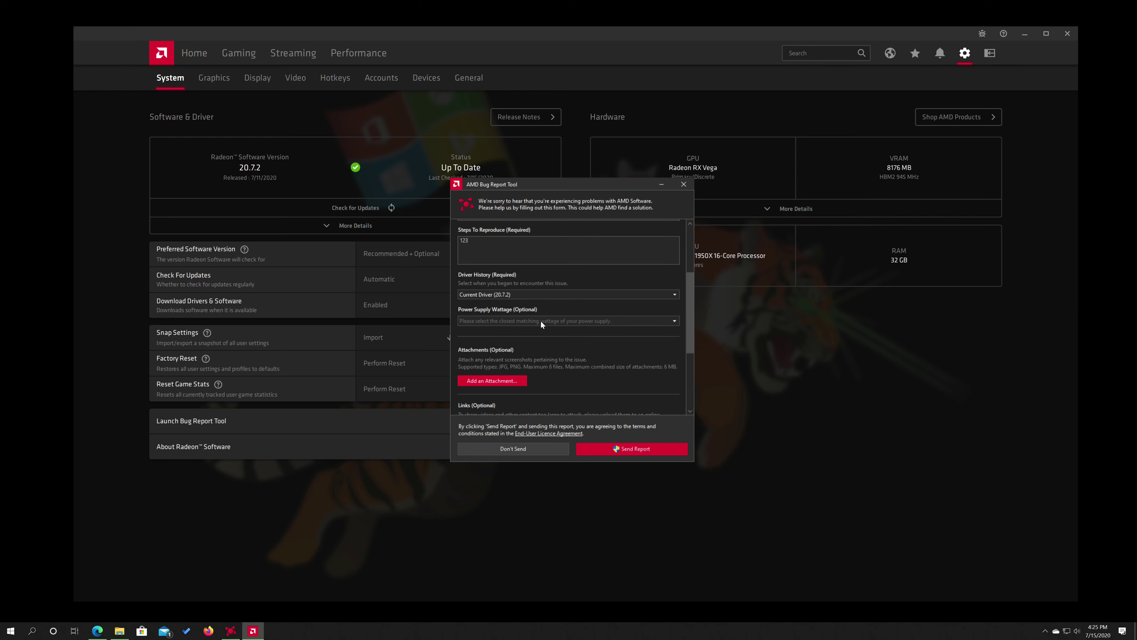
scroll(539, 304, "up", 1)
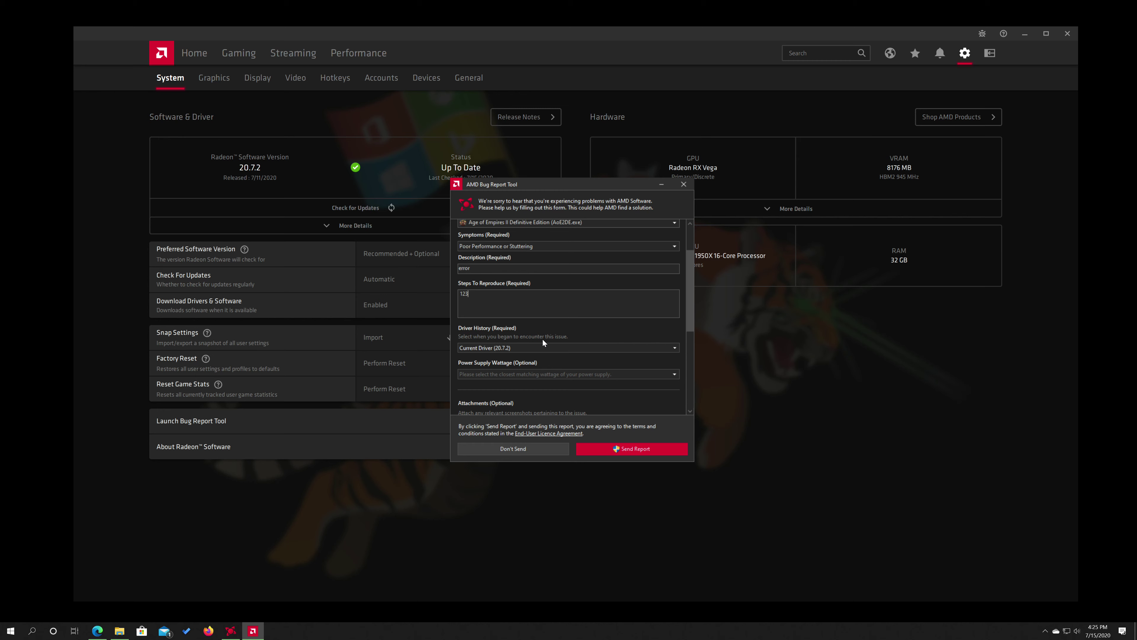
scroll(543, 339, "down", 1)
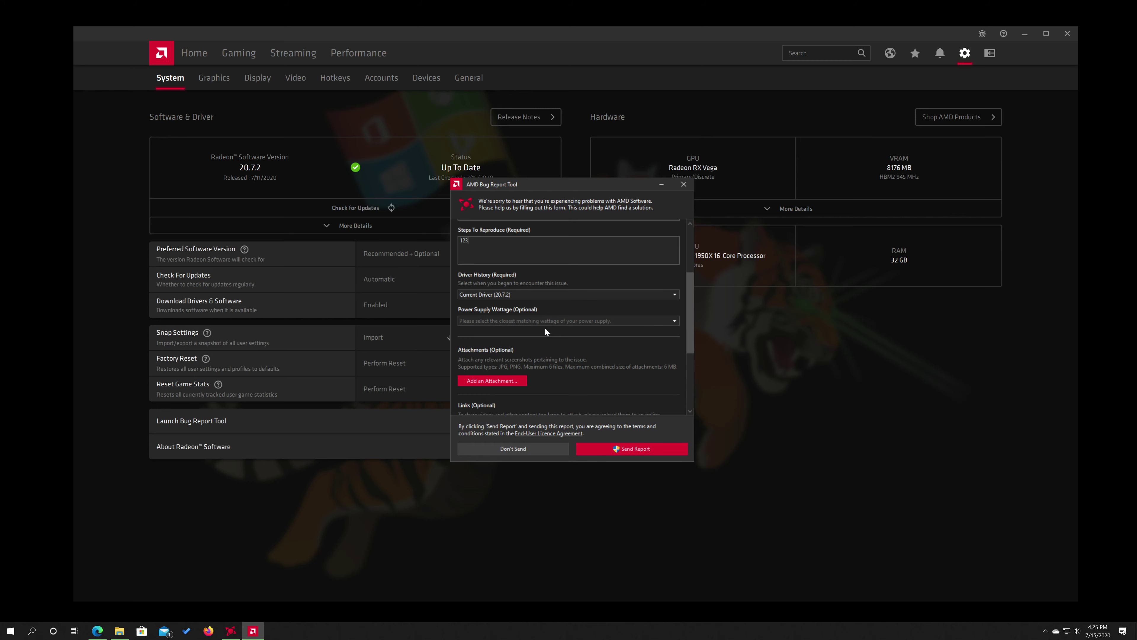
Step: Keep Current Driver (20.7.2) as the driver history
left_click(566, 294)
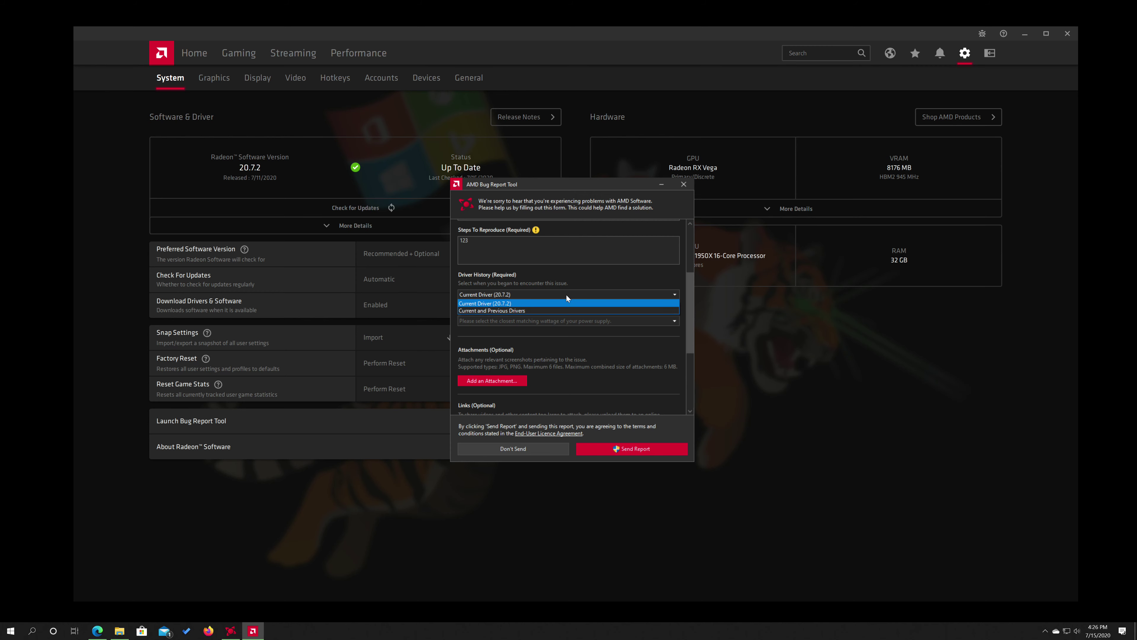
left_click(567, 295)
mouse_move(537, 231)
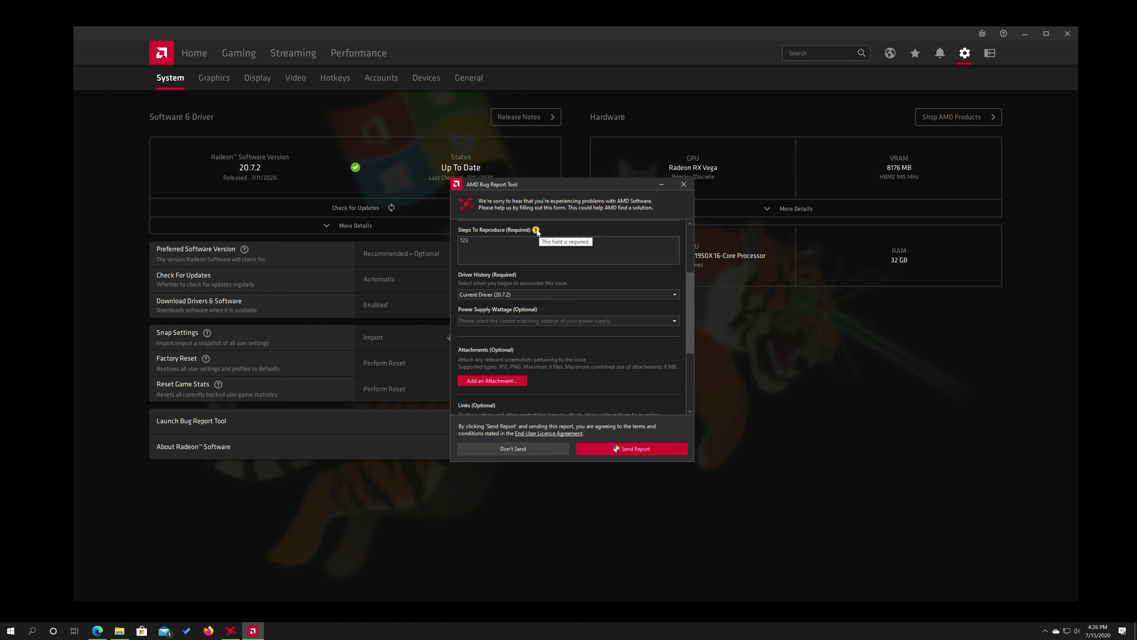
scroll(590, 267, "up", 2)
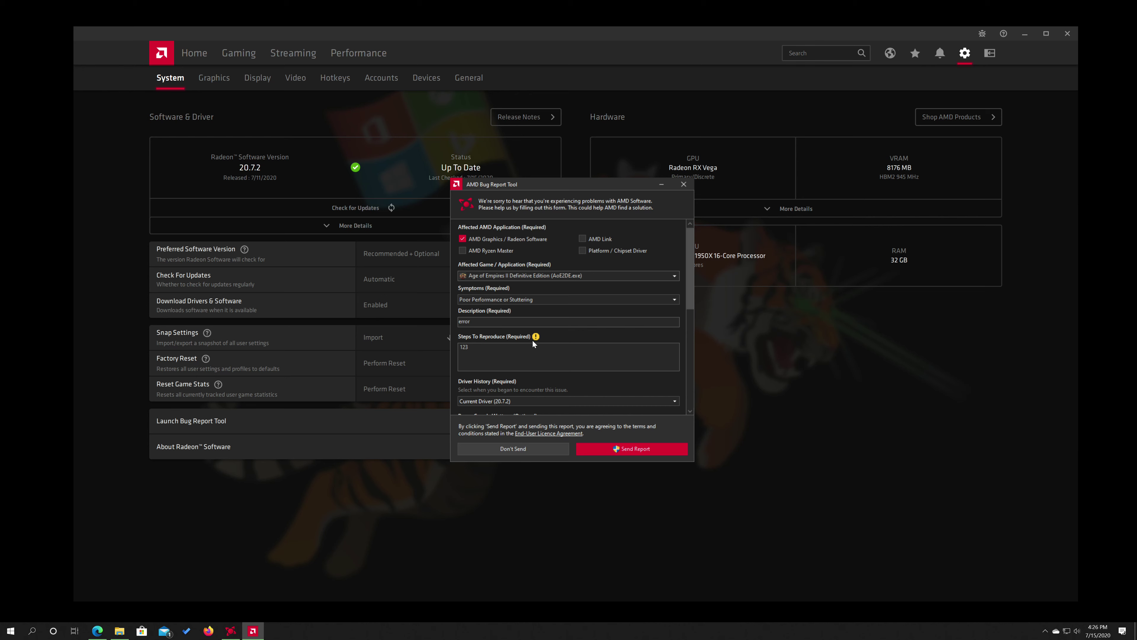
mouse_move(537, 341)
left_click_drag(688, 292, 690, 334)
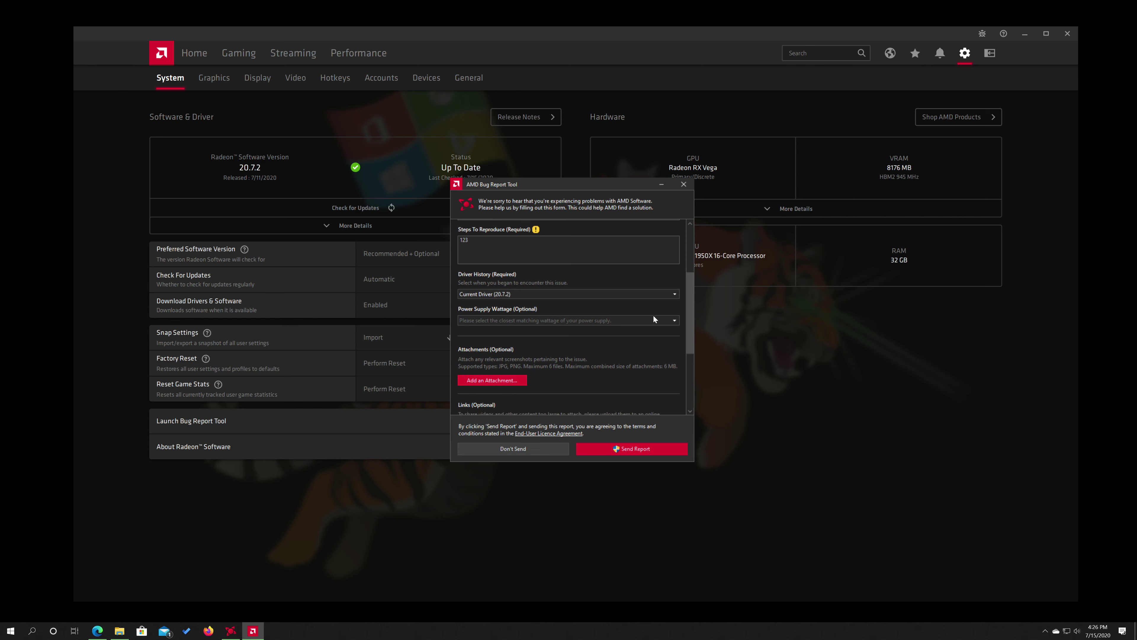
Step: Choose 800W as the power supply wattage and scroll down to the Data Collection section
left_click(574, 319)
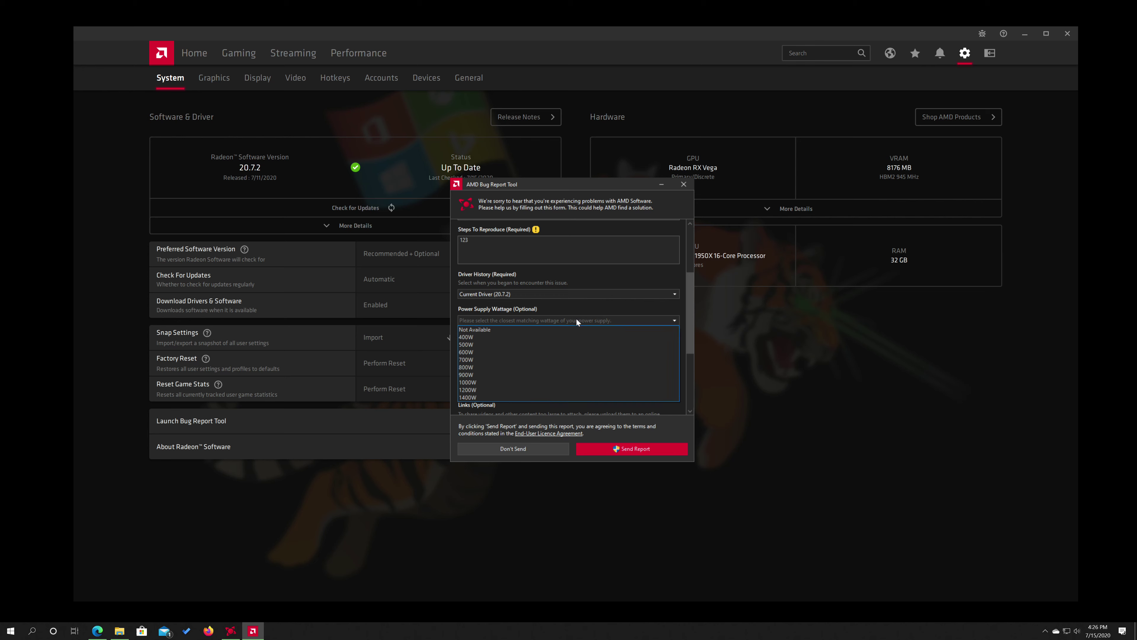
left_click(496, 373)
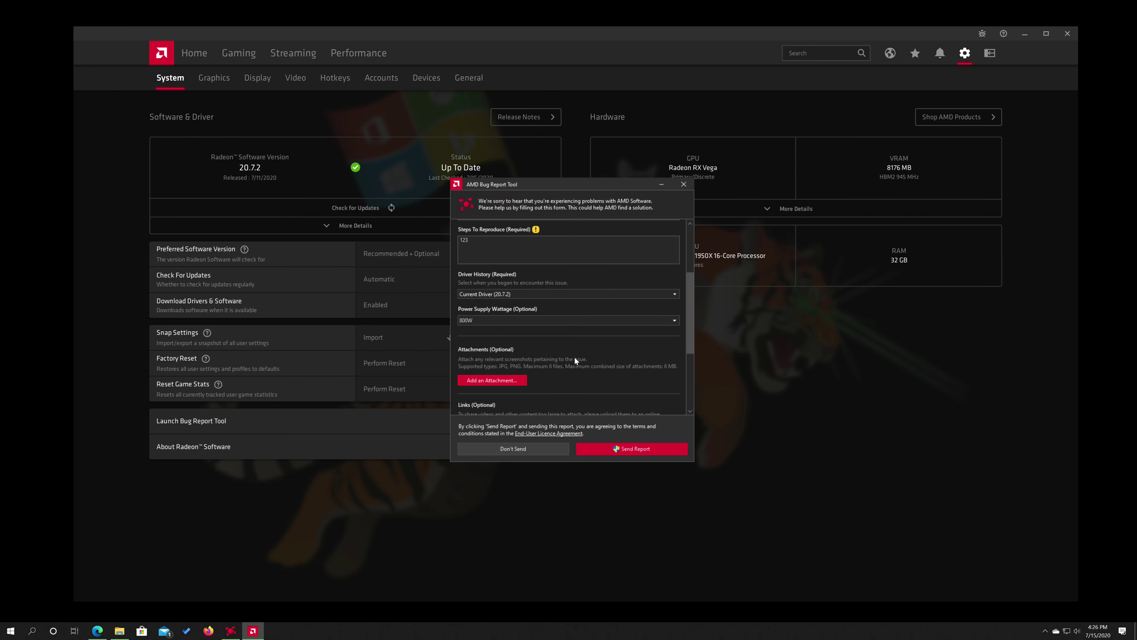
left_click_drag(693, 316, 666, 345)
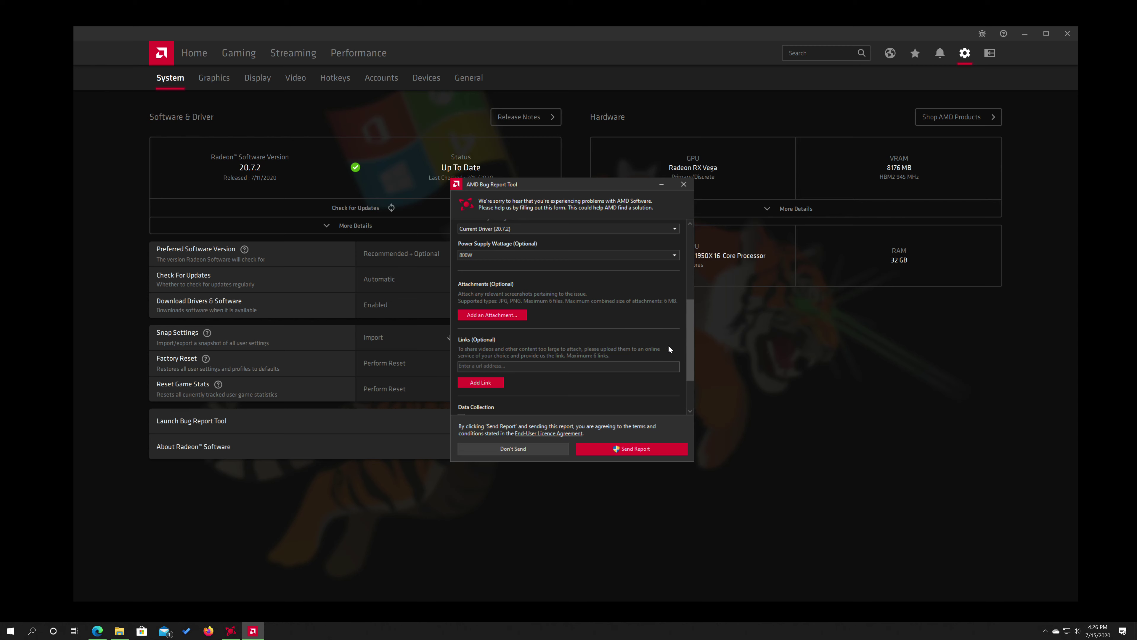
left_click_drag(692, 355, 693, 379)
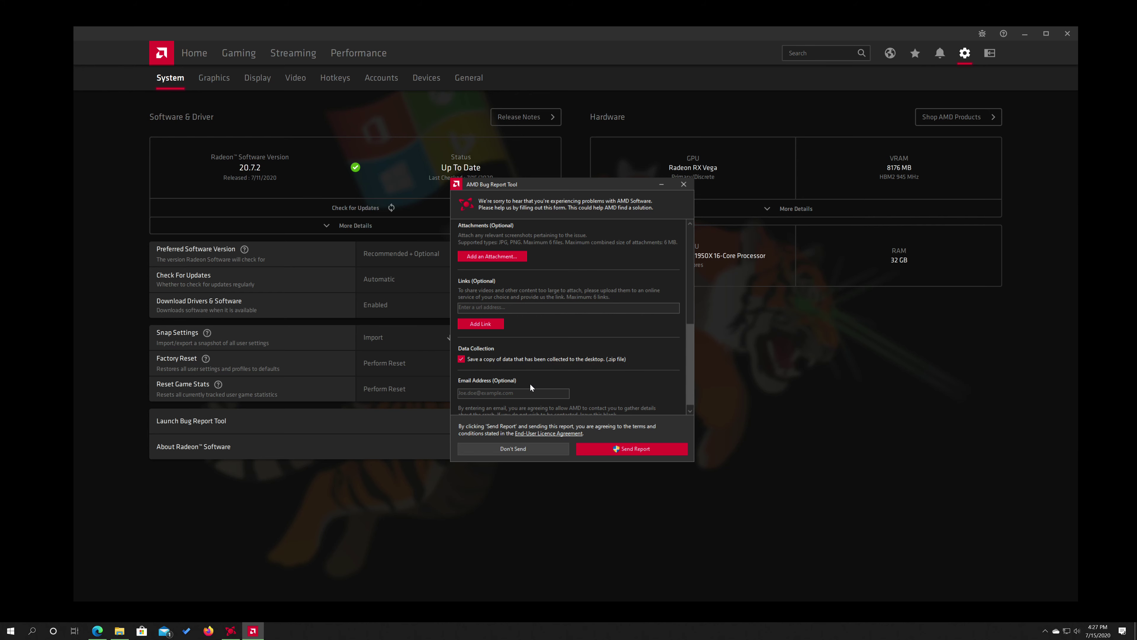
scroll(534, 388, "down", 1)
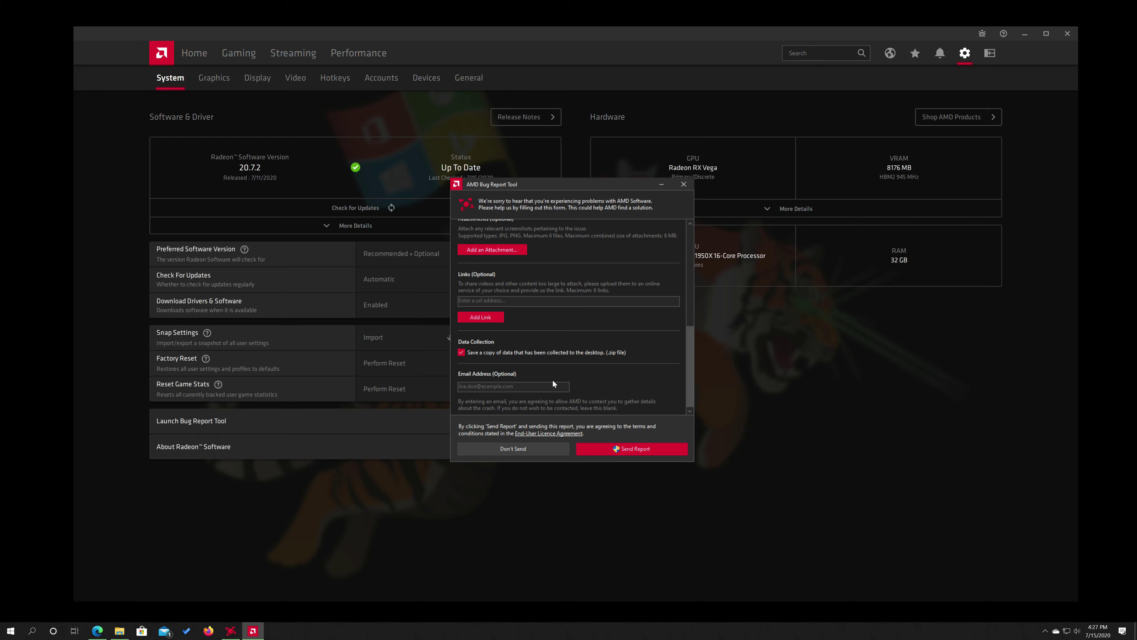